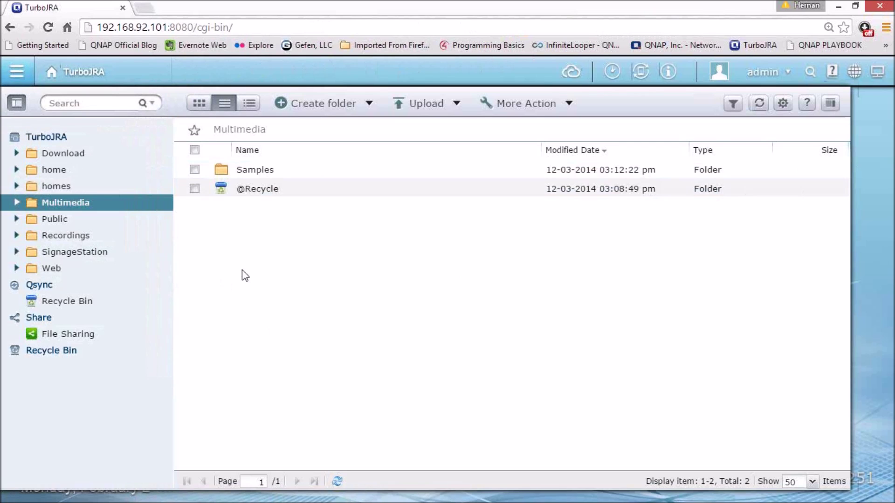
Show the contents of the NAS's Qsync folder in File Station's folder tree.
click(38, 293)
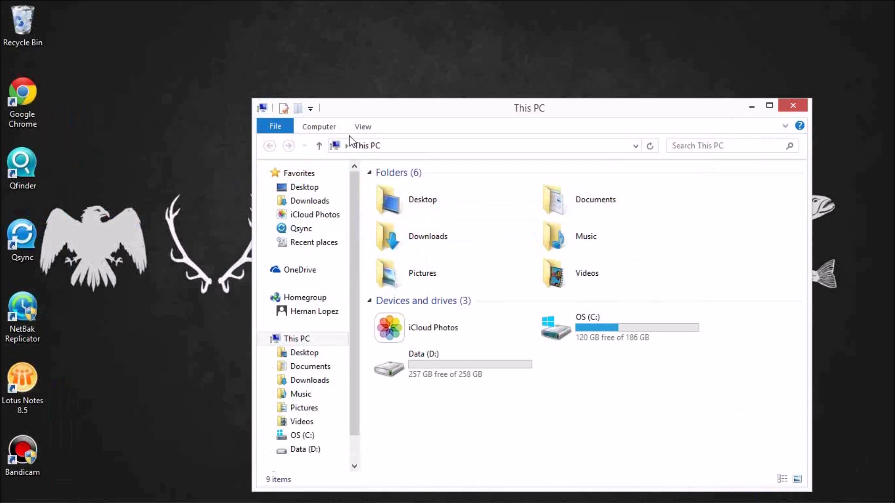
Open the Pictures folder, then go to the local Qsync folder.
double_click(434, 273)
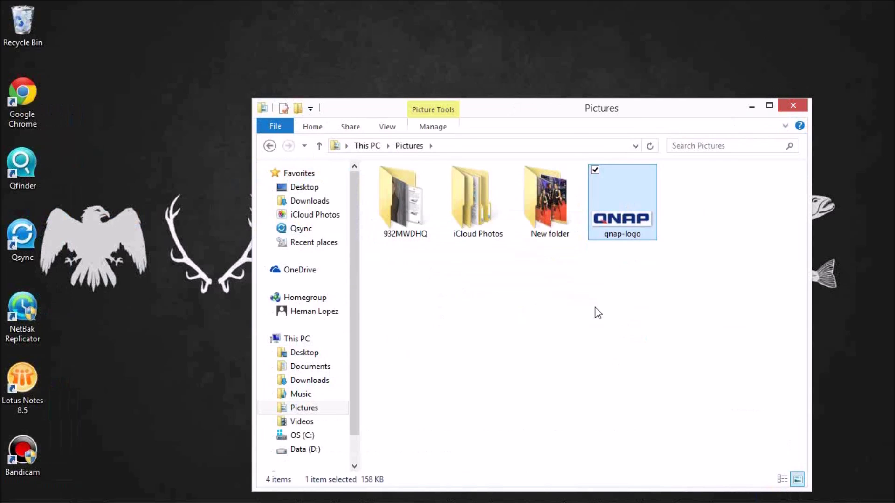
click(574, 314)
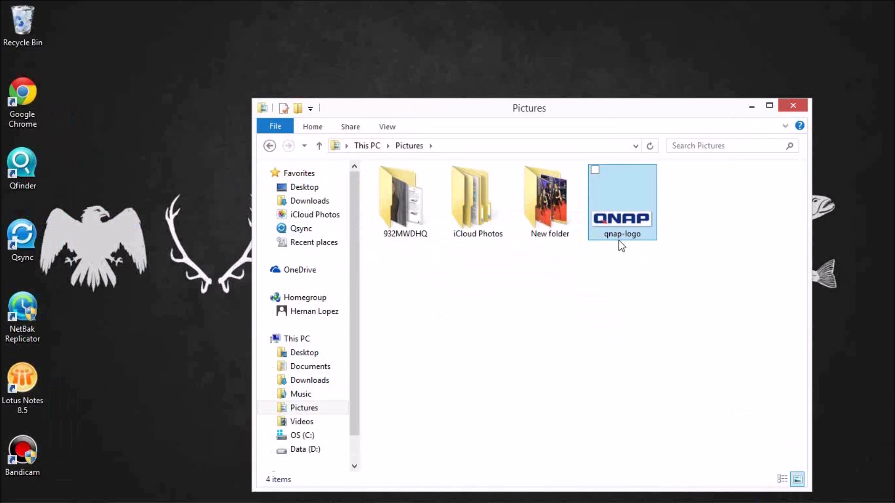
click(309, 231)
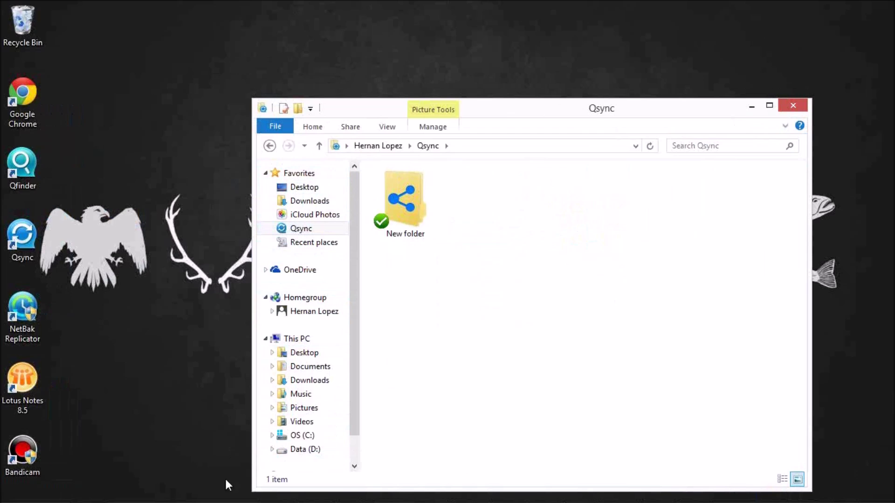
Open Pictures in a second window and drag qnap-logo into the Qsync folder.
right_click(81, 496)
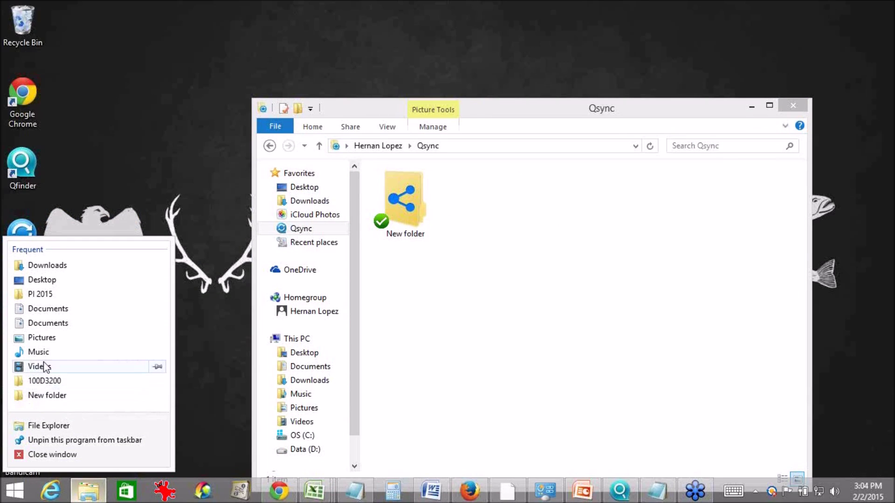
click(47, 339)
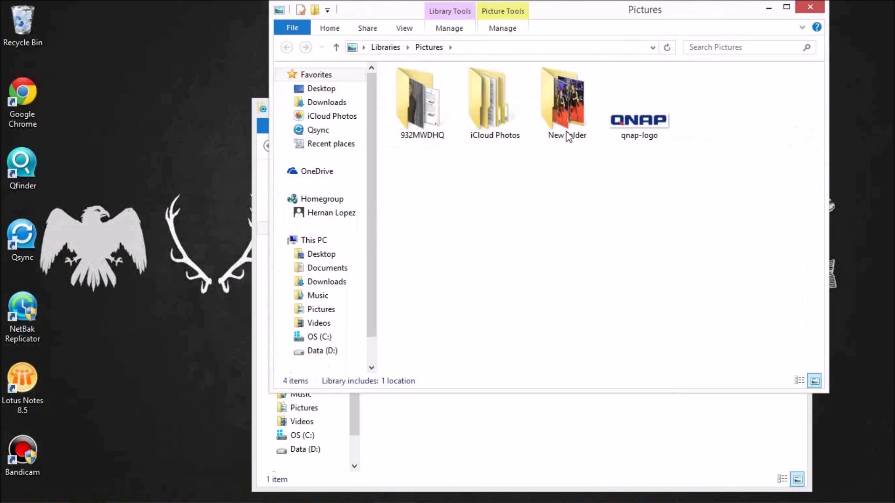
drag(577, 26, 534, 282)
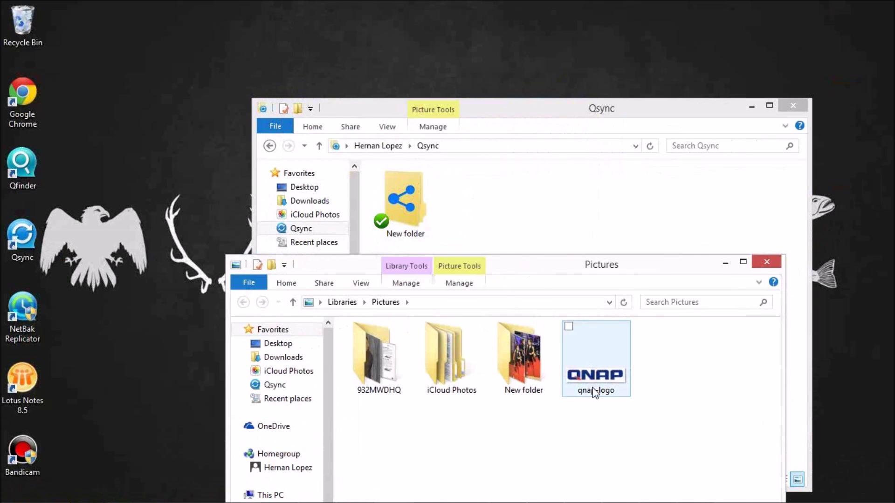
drag(592, 382, 545, 211)
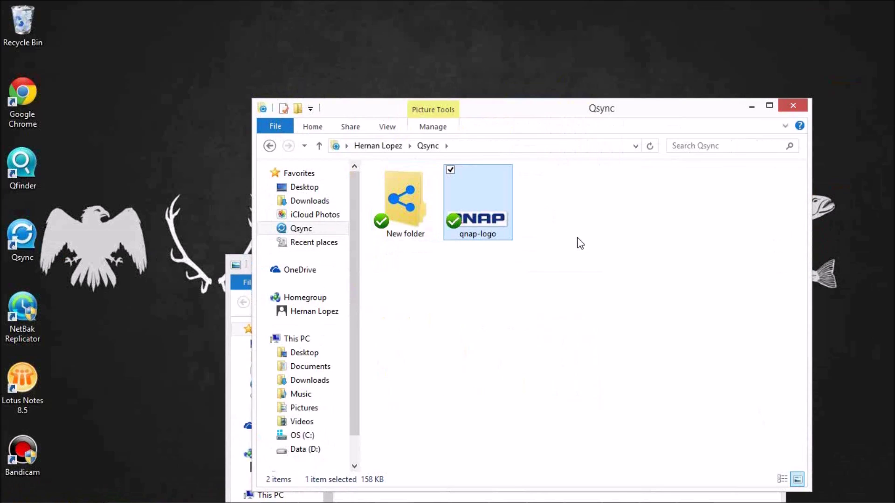
click(603, 261)
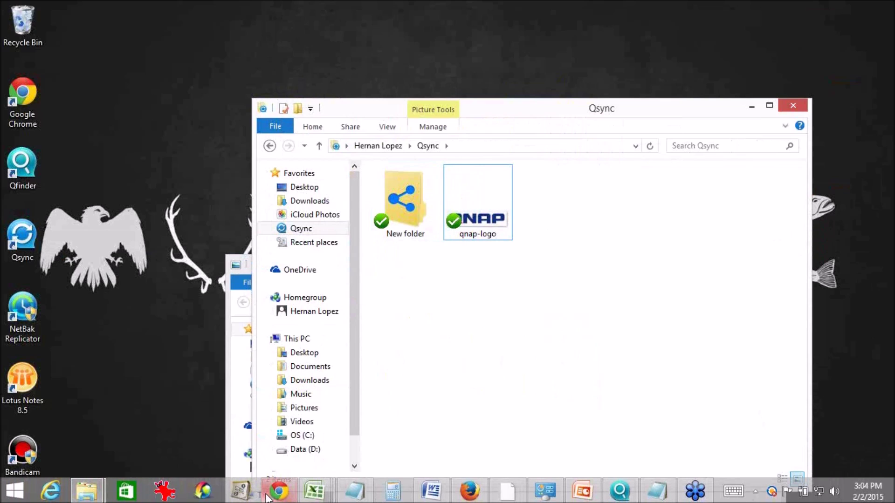
click(274, 495)
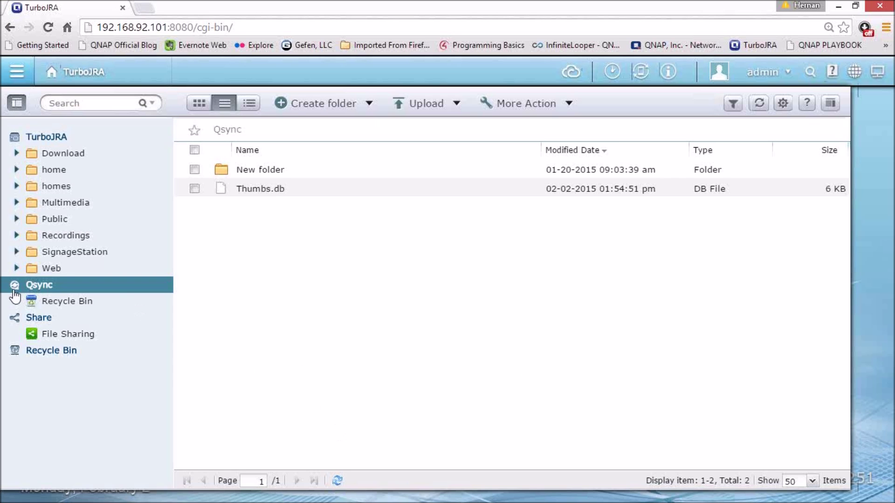
Refresh the NAS Qsync folder until qnap-logo.jpg (158.83 KB) appears, and select it.
click(16, 283)
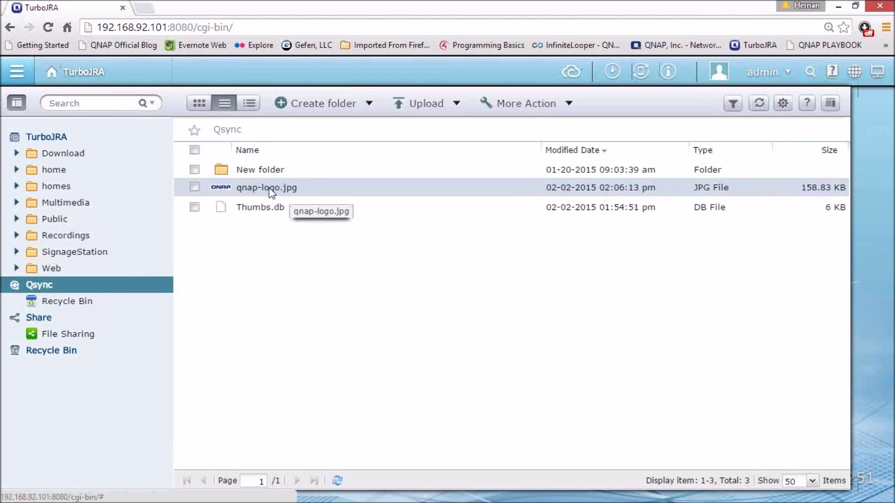
click(120, 27)
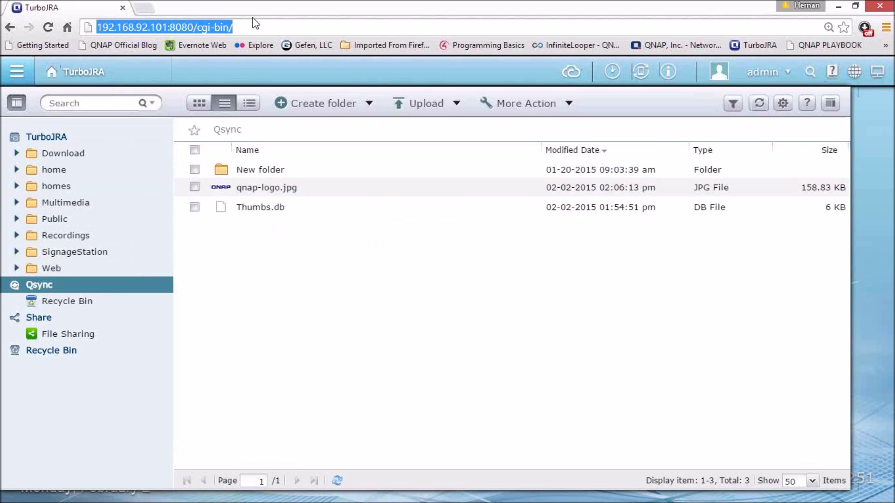
click(268, 188)
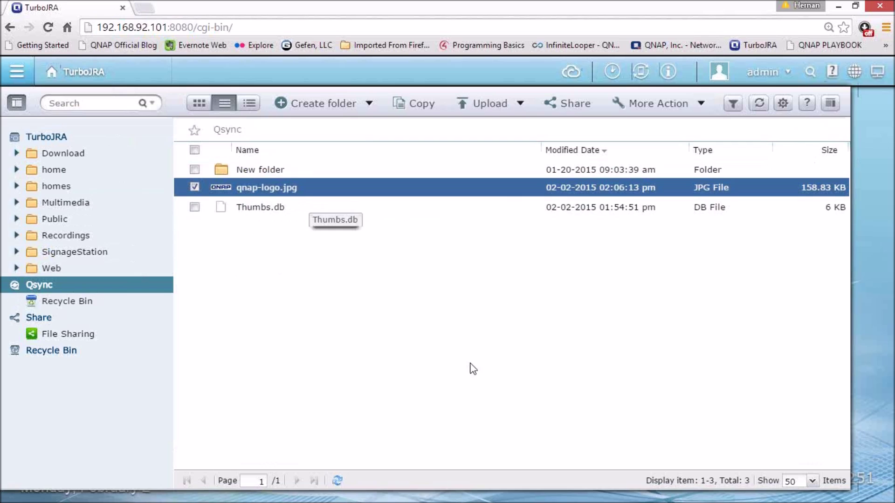
click(39, 289)
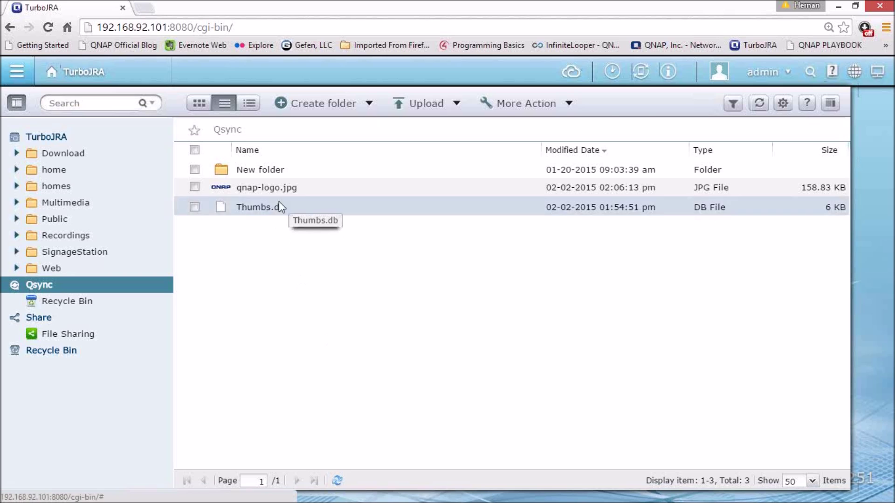
click(281, 188)
Check qnap-logo.jpg's action list, then return to qnap-logo in File Explorer's Qsync folder.
right_click(279, 188)
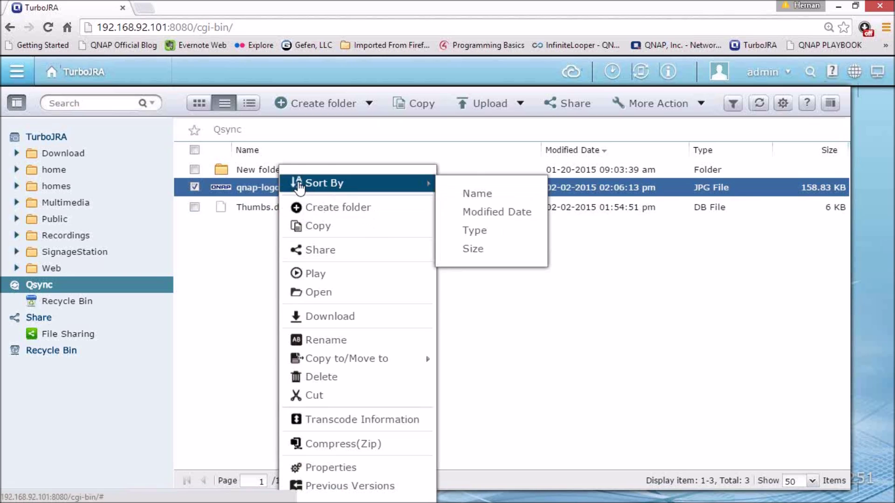
click(517, 350)
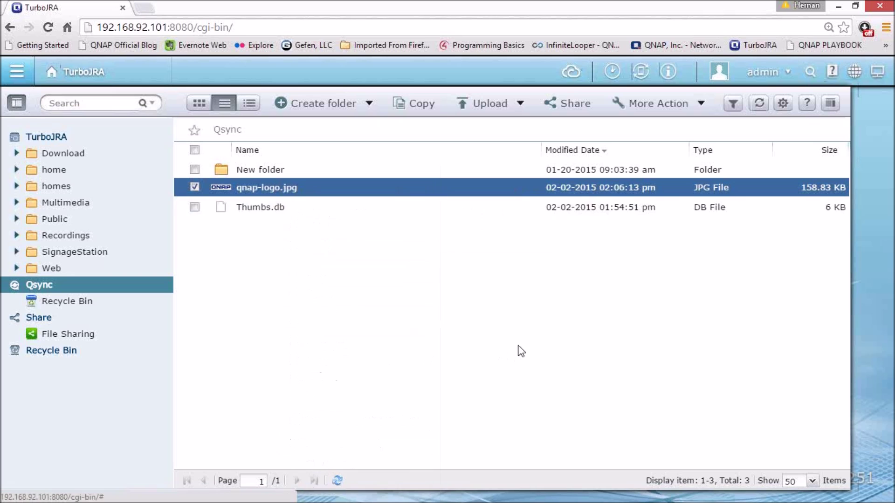
click(837, 6)
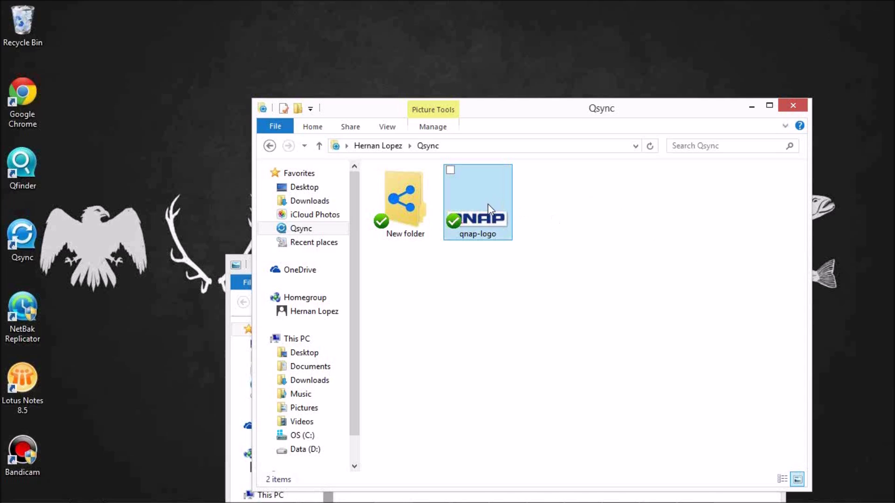
click(490, 209)
Create a Qsync share link for qnap-logo.jpg from its context menu.
right_click(488, 205)
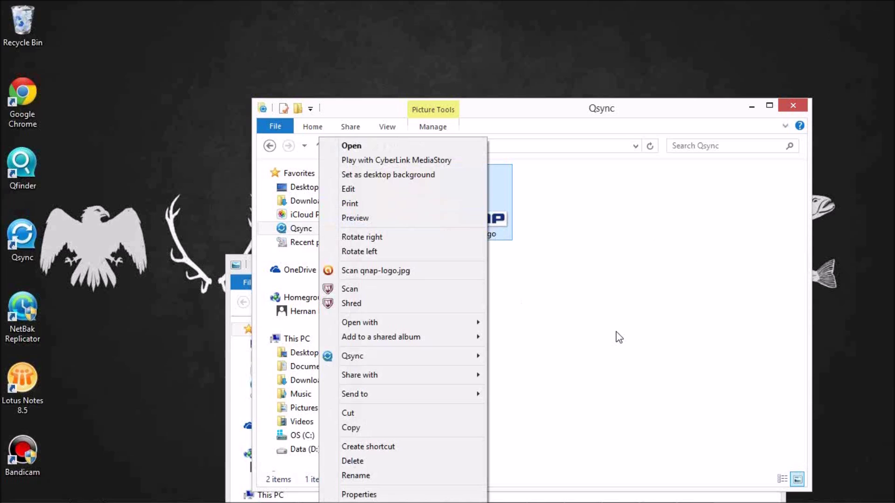
mouse_move(379, 359)
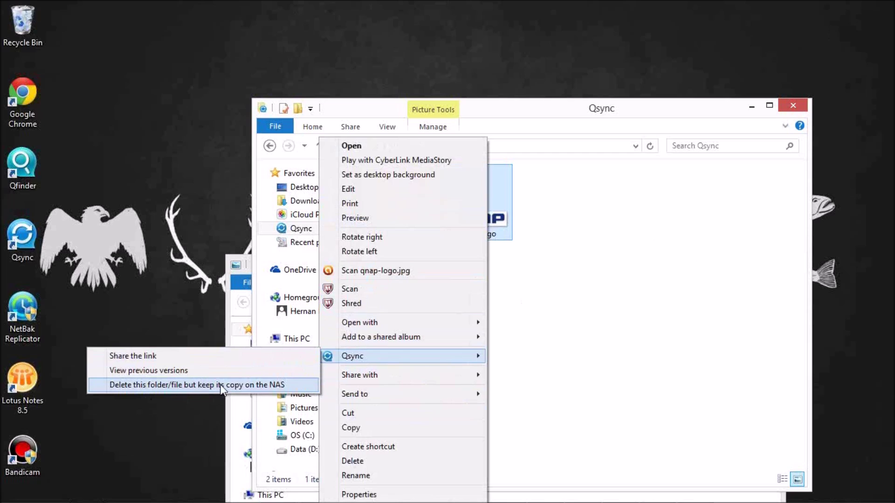
click(154, 357)
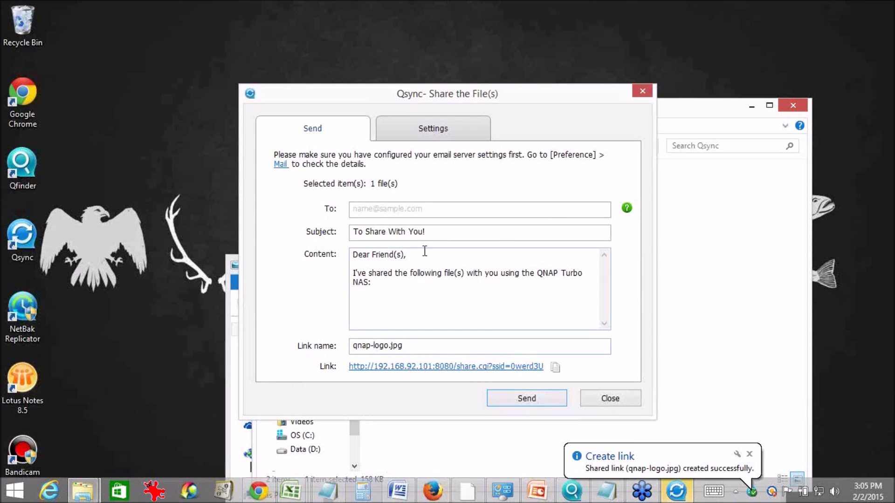
Enter the recipient's e-mail address, edit the subject line, and open the link's Settings.
click(369, 210)
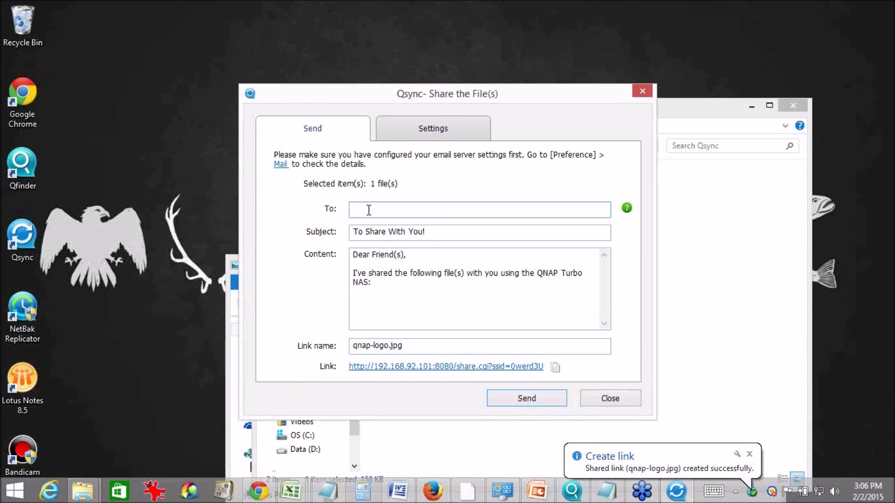
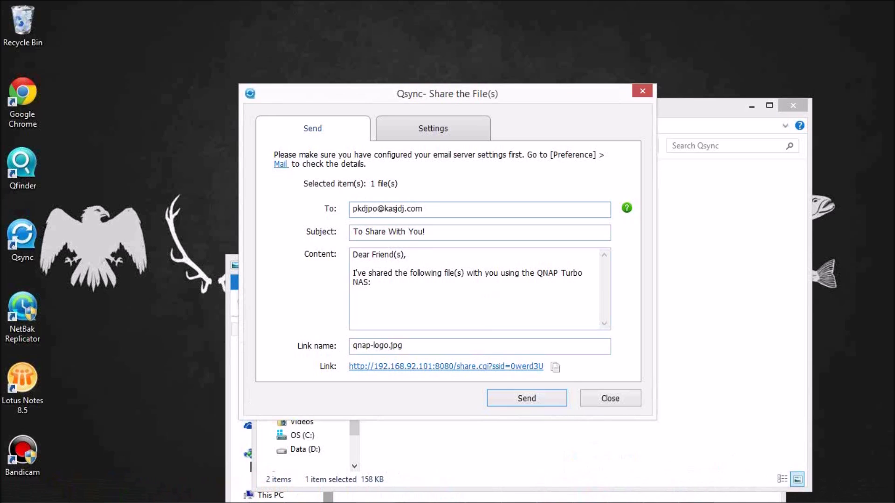
click(465, 231)
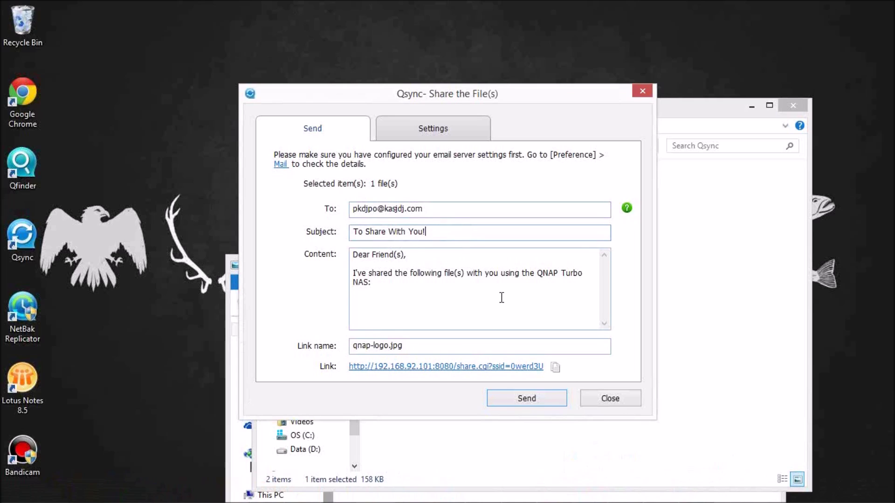
click(444, 125)
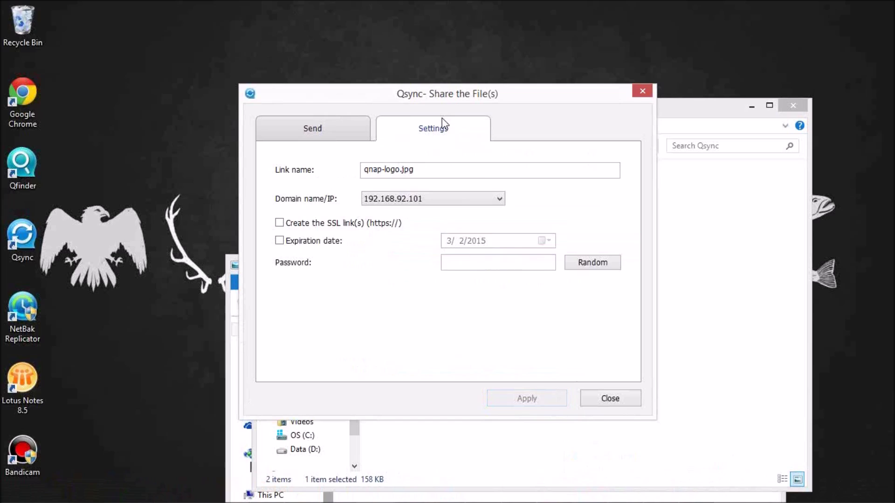
Try SSL, a 3/2/2015 expiration date and a password on the link, then close sharing.
click(306, 224)
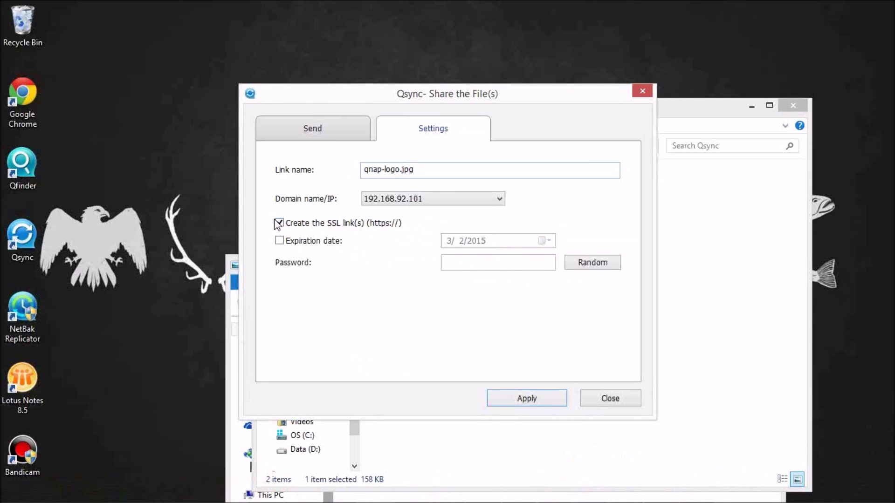
click(280, 241)
click(280, 223)
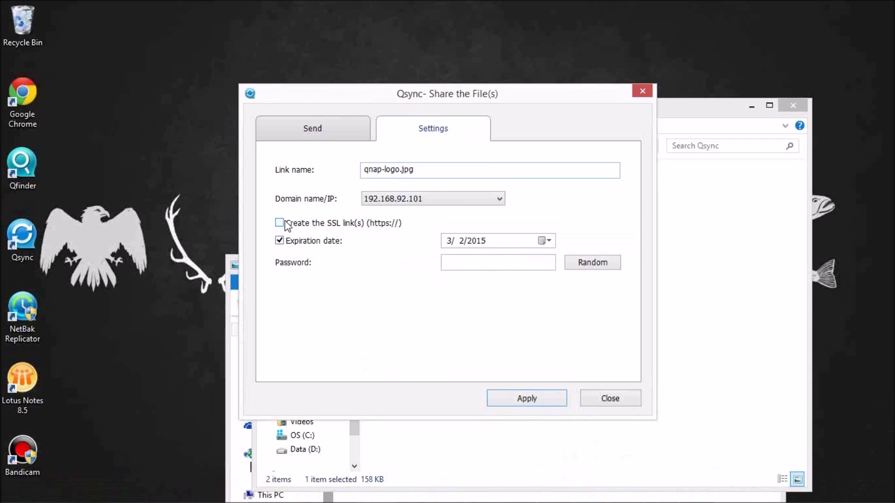
click(548, 243)
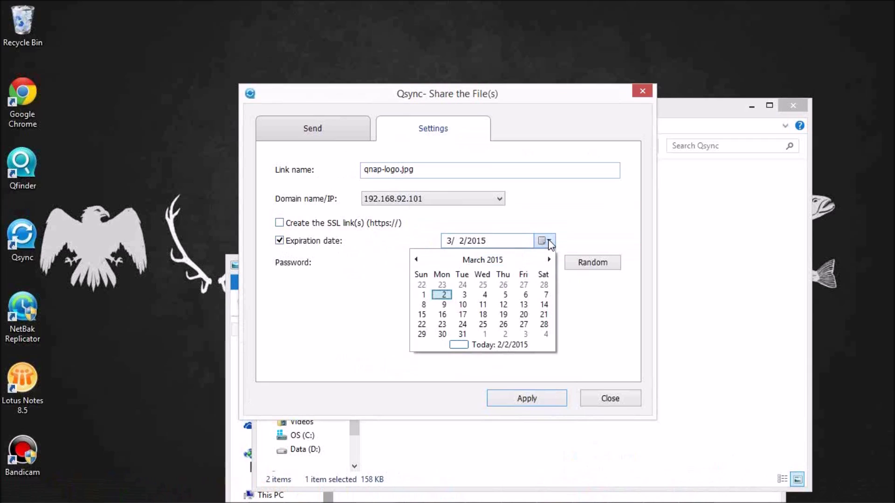
click(548, 243)
click(457, 263)
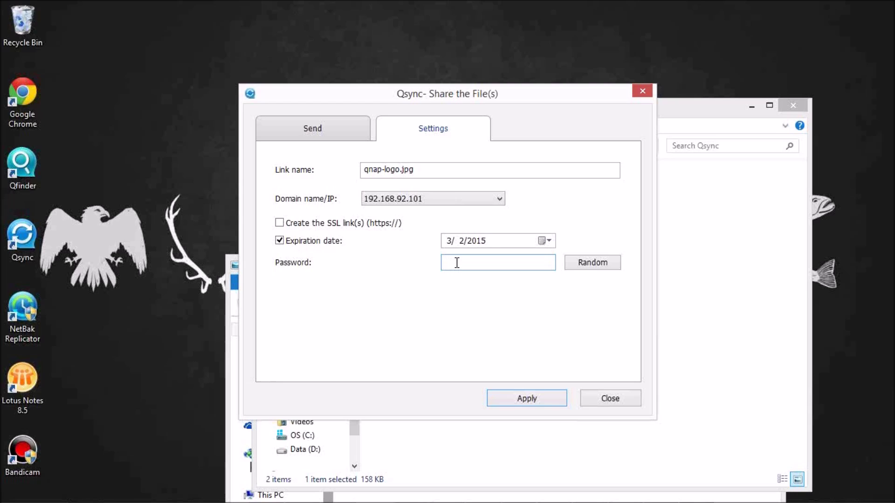
click(611, 399)
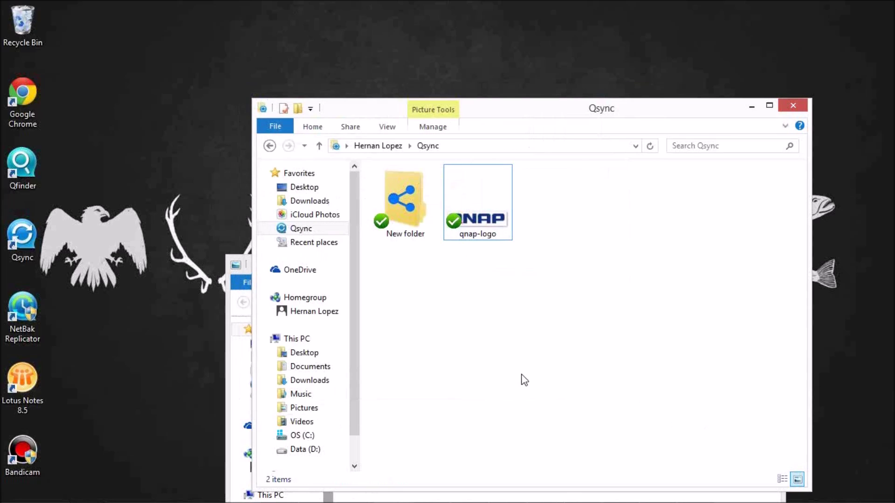
Delete qnap-logo from the local Qsync folder, close the Pictures window, and return to File Station.
click(491, 205)
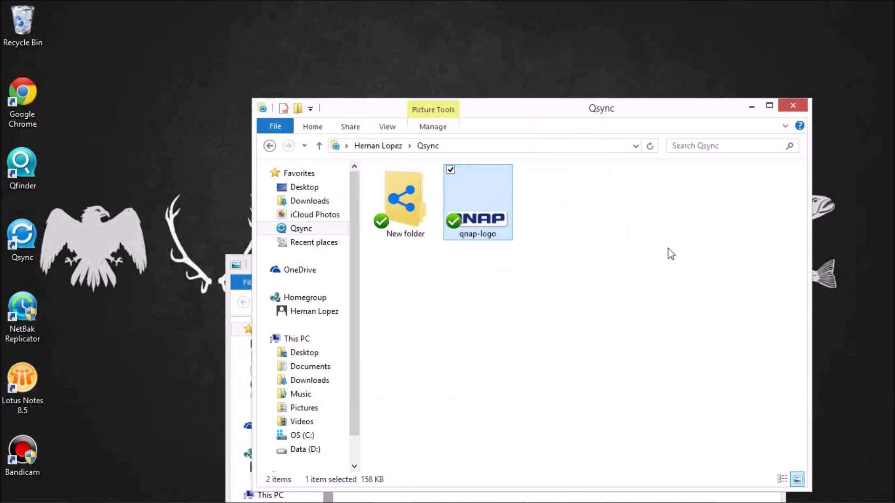
key(Delete)
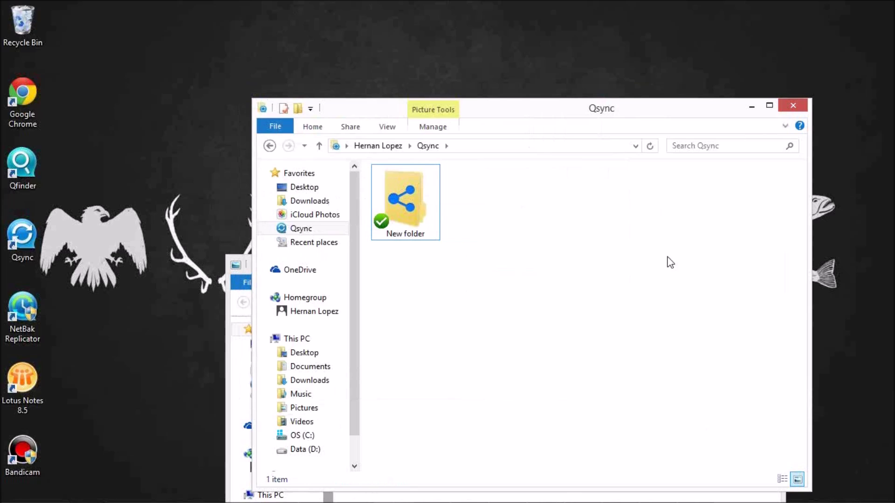
drag(558, 112, 237, 199)
click(558, 268)
drag(556, 268, 563, 236)
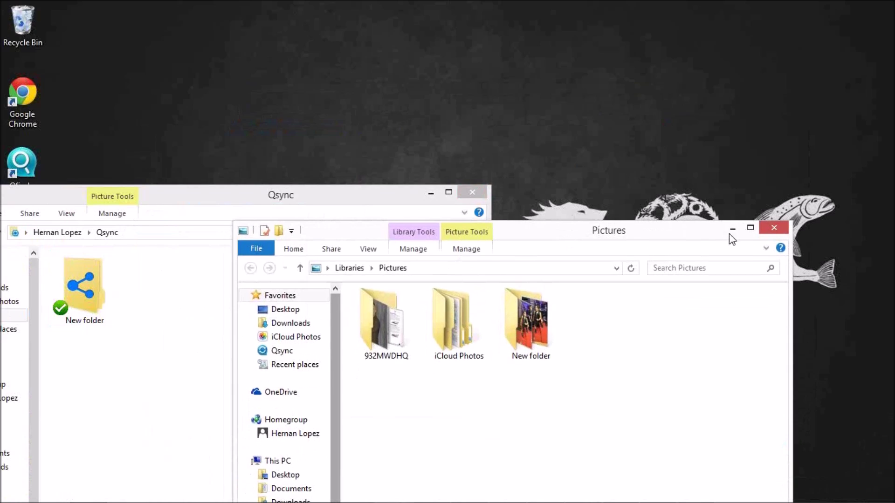
click(774, 229)
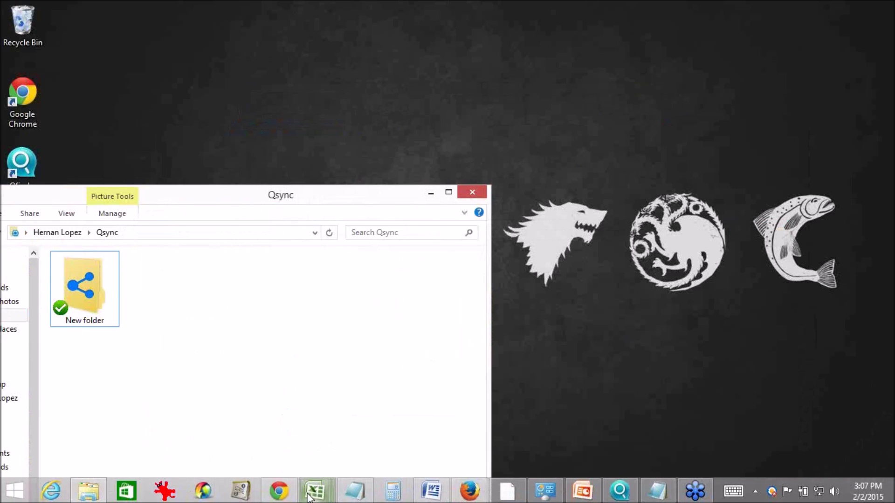
mouse_move(206, 502)
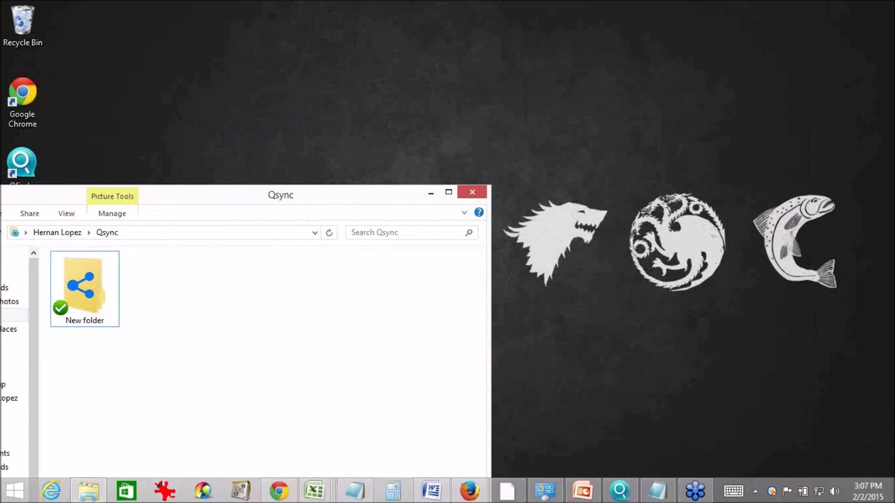
click(278, 491)
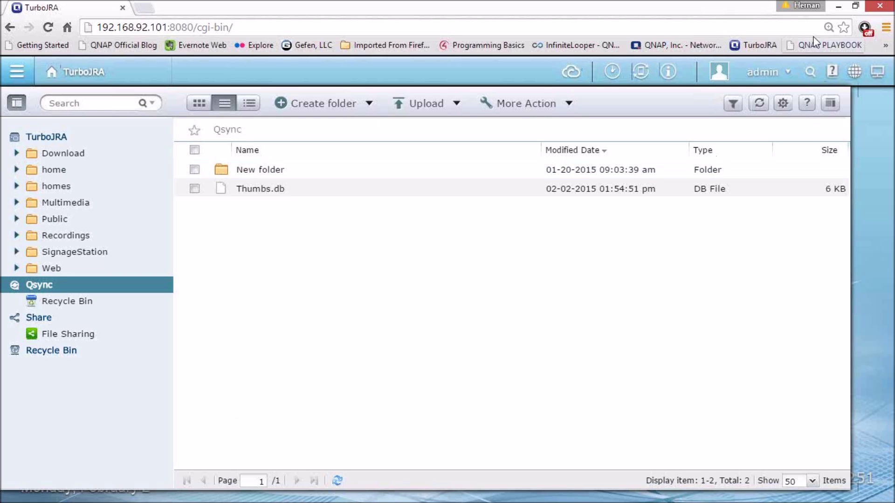
click(838, 7)
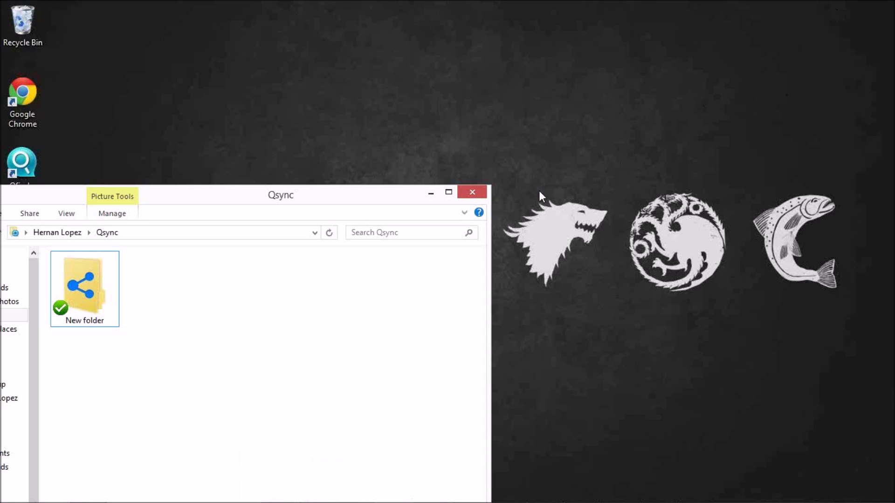
Reopen the Qsync Webinar deck at slide 11 and present it with the laser pointer.
click(485, 192)
mouse_move(475, 495)
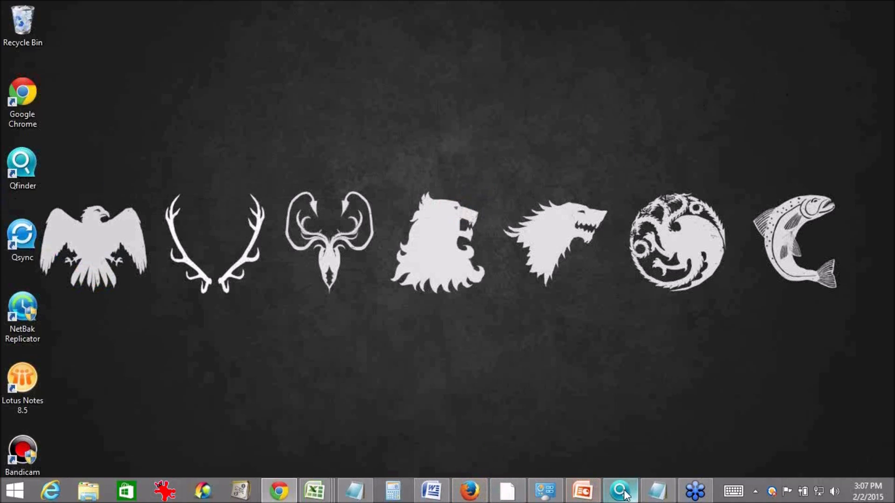
click(583, 490)
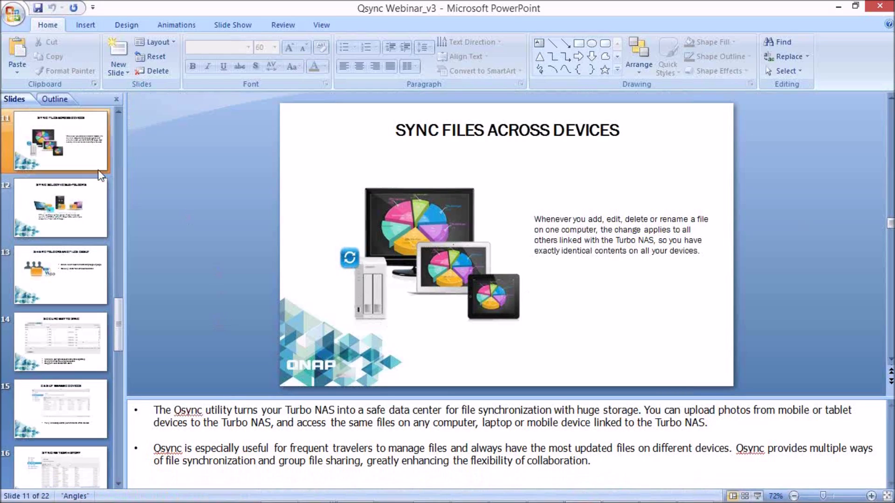
click(98, 168)
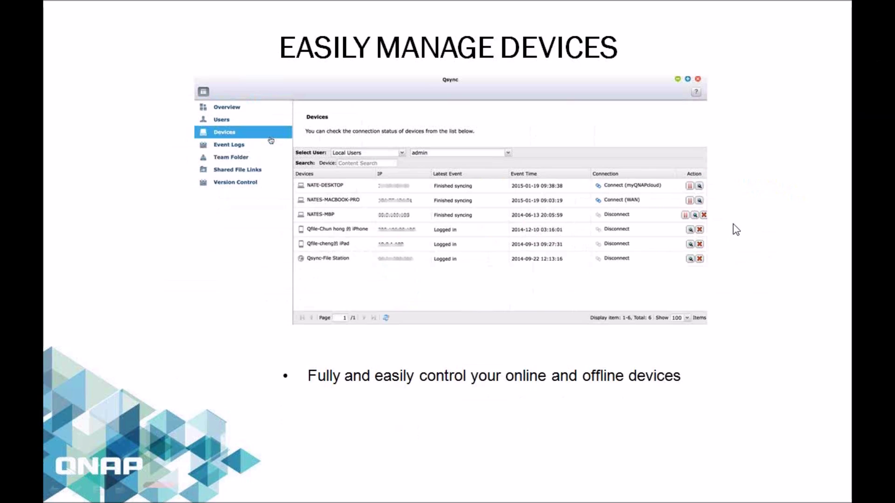
key(ctrl+l)
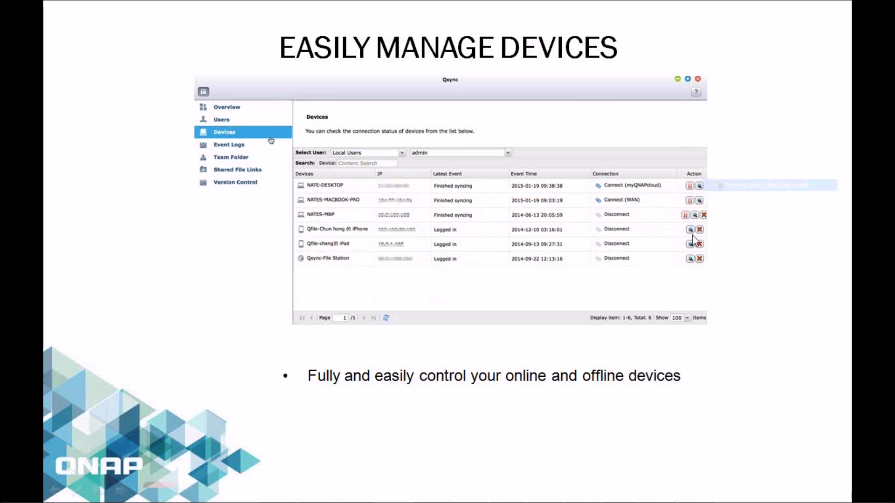
Advance the show through Syncing Task History and Team Folder to the Share Link slide.
click(637, 418)
click(637, 419)
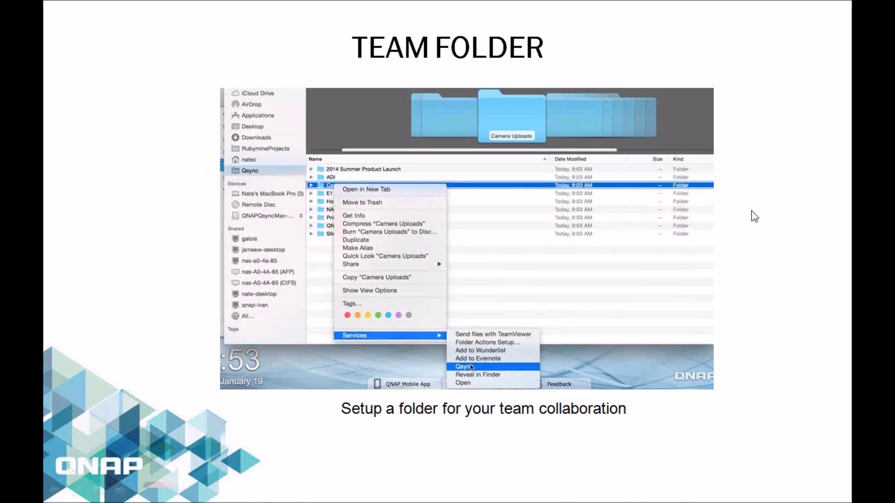
click(781, 206)
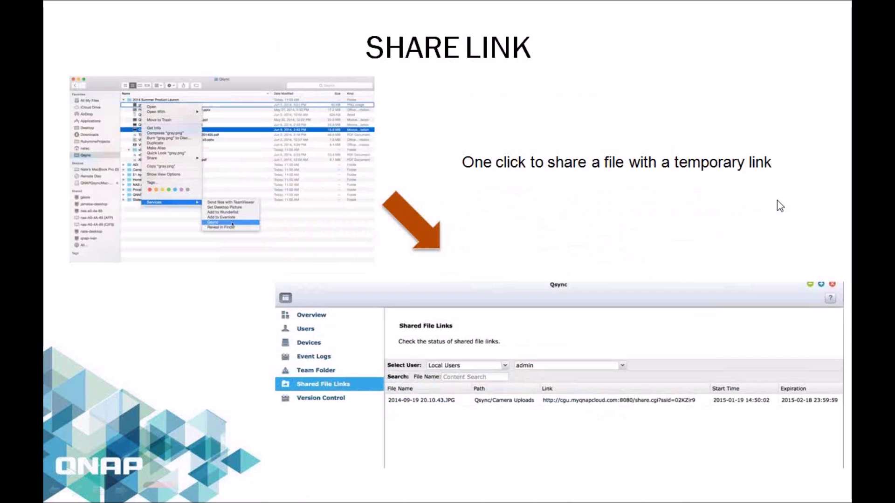